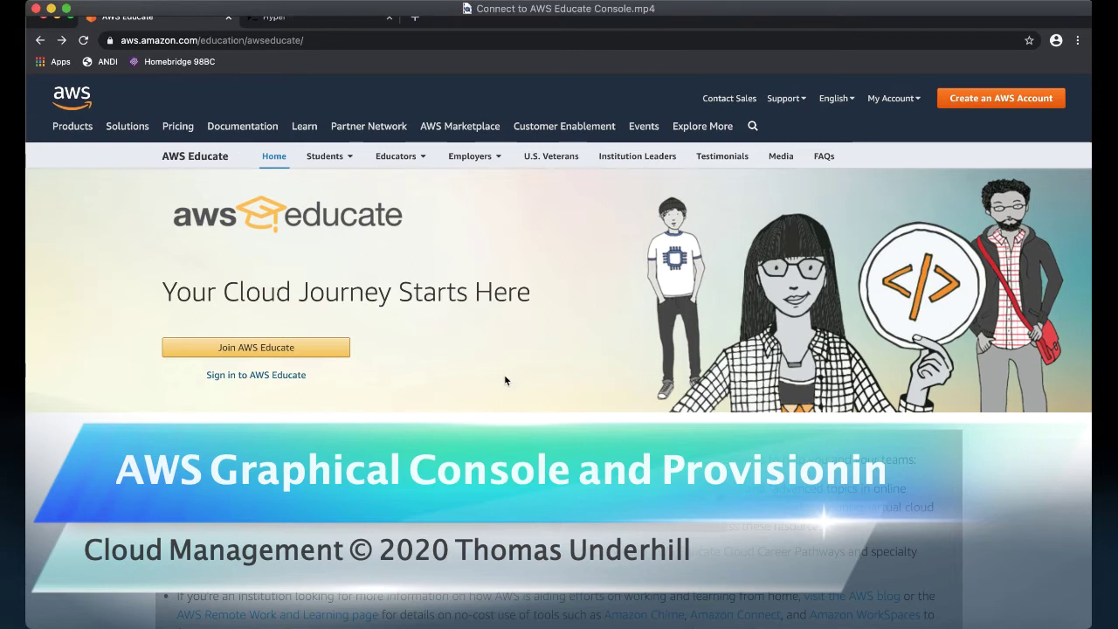
- Open the AWS Educate sign-in page and fill in the account's e-mail
click(253, 376)
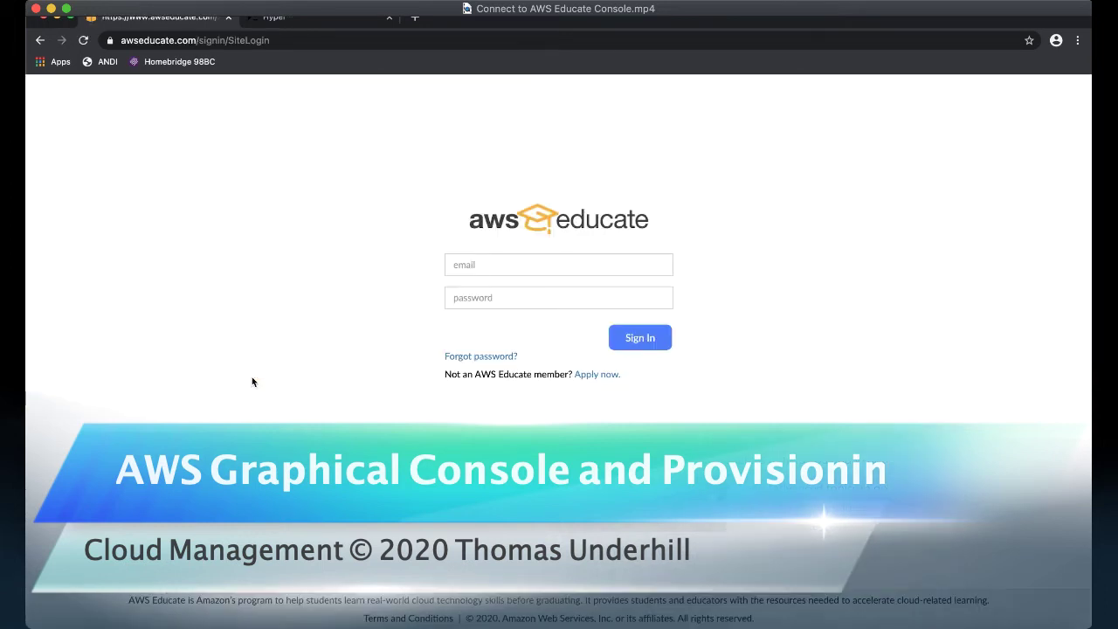
click(482, 262)
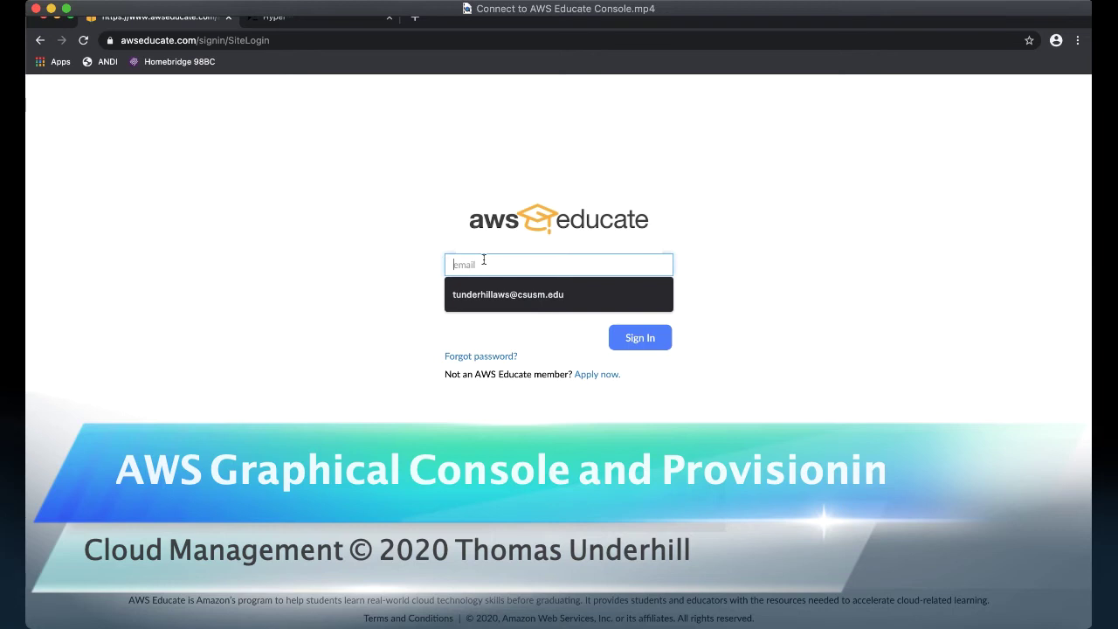
text(tunde)
key(Down)
key(Return)
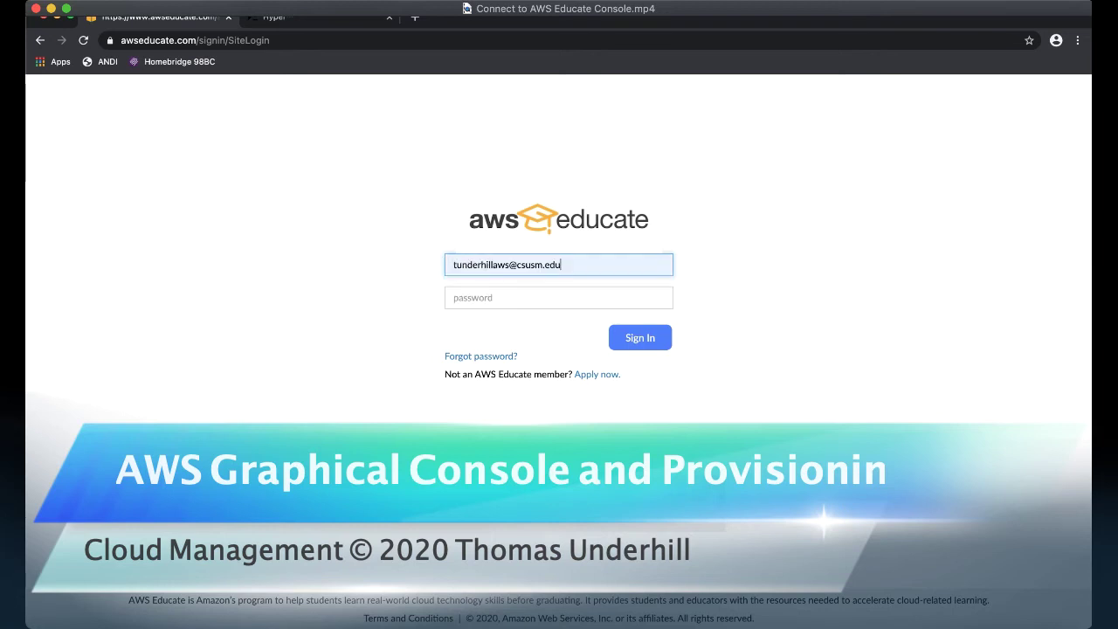
- Enter the account password and sign in to AWS Educate
click(524, 297)
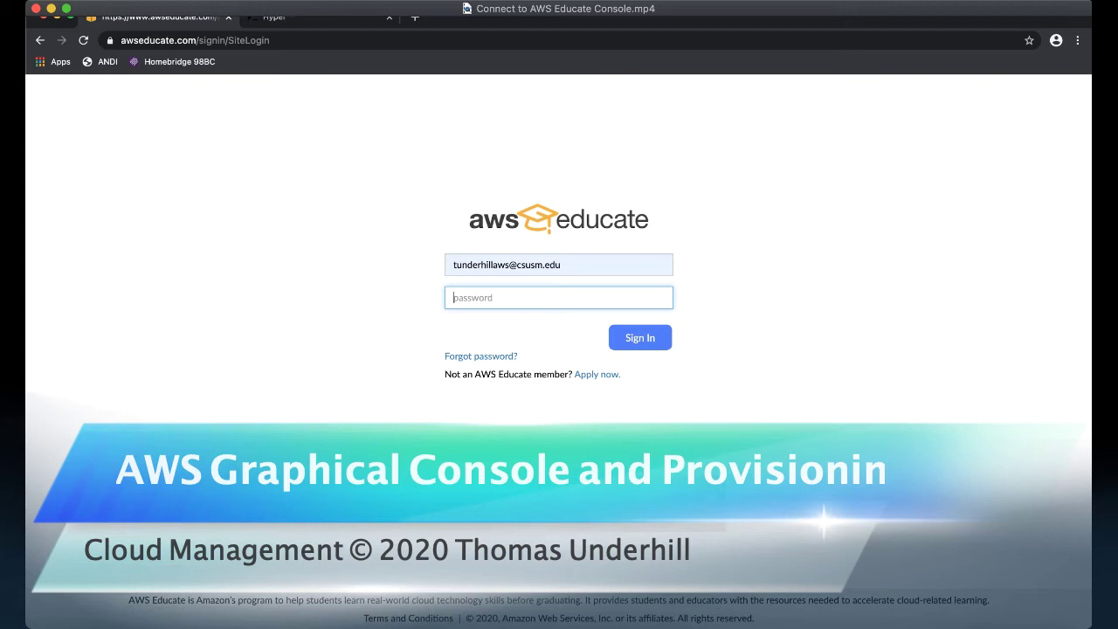
text(********)
key(Return)
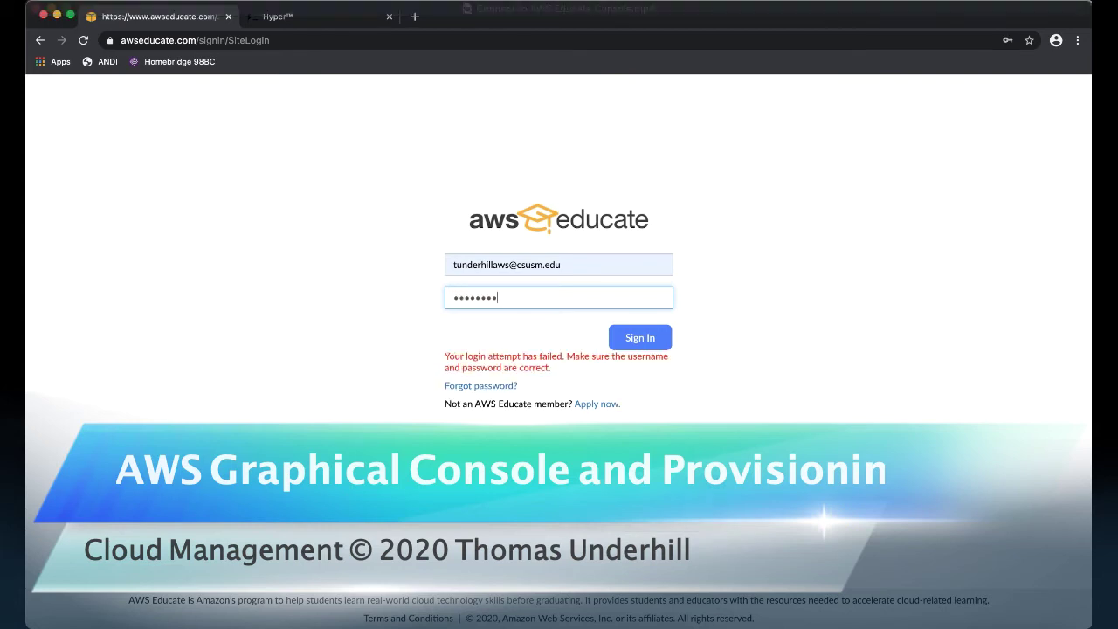
key(super+v)
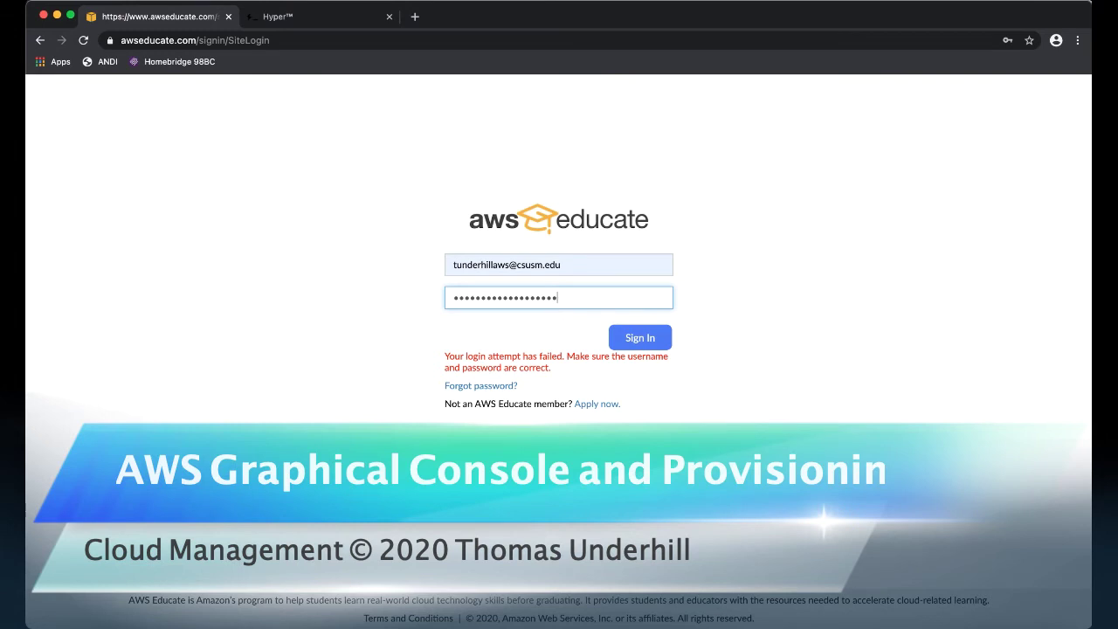
key(Tab)
key(Return)
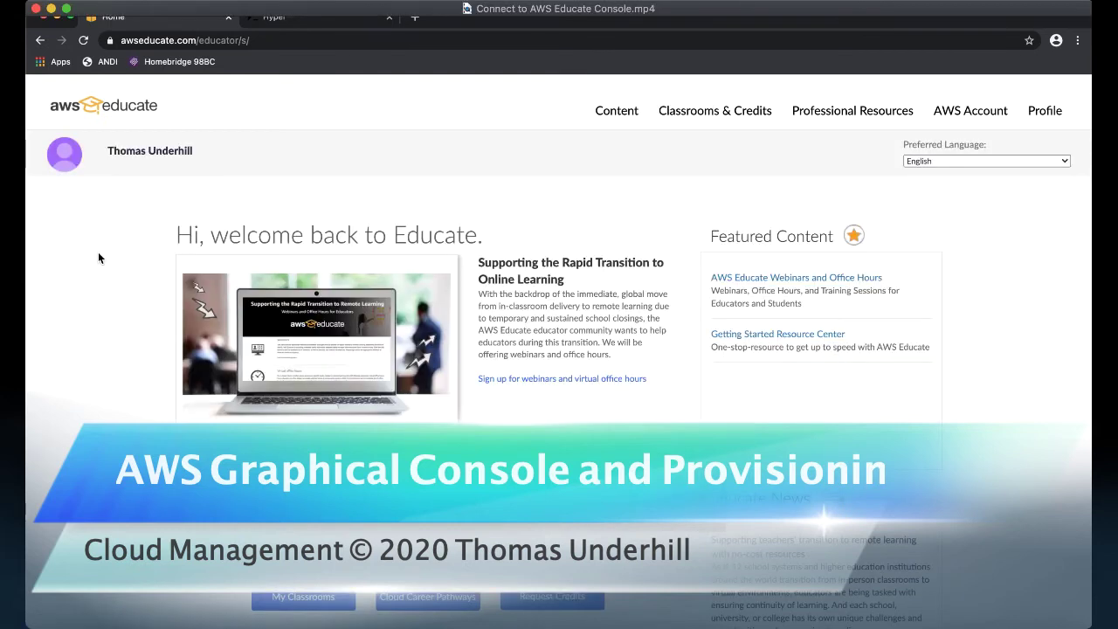
- Open the AWS Management Console through the AWS Educate Starter Account
click(948, 114)
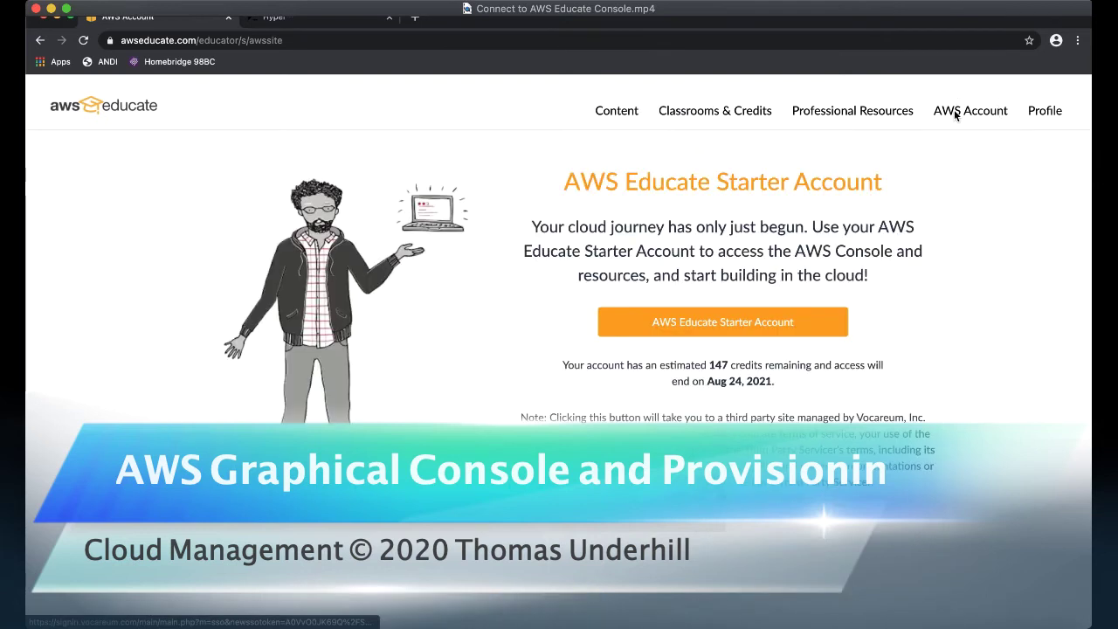
click(769, 321)
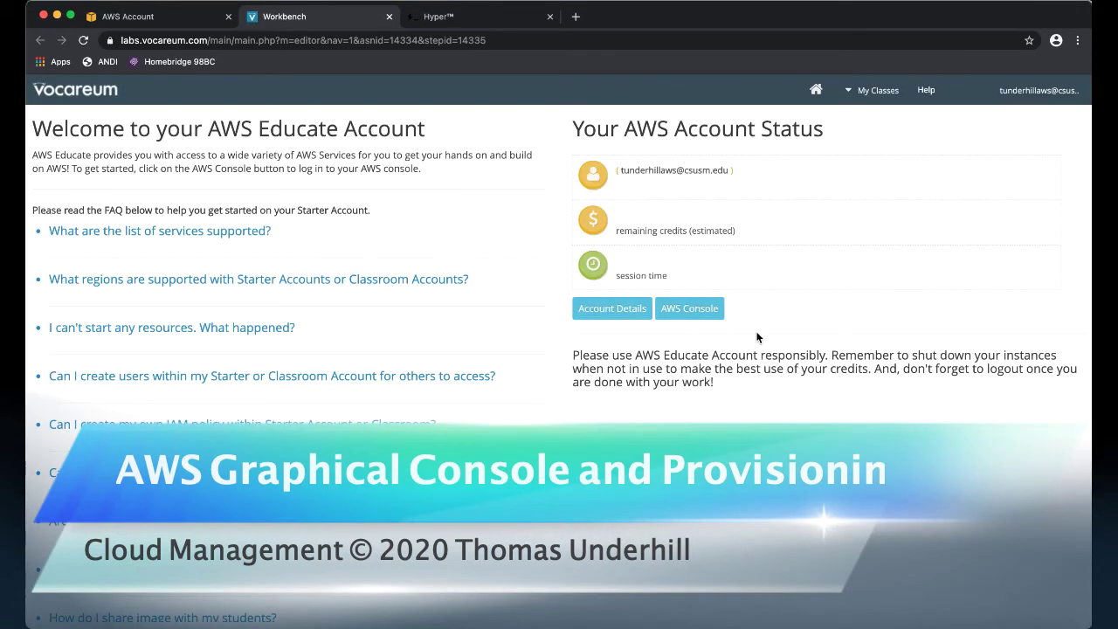
click(678, 311)
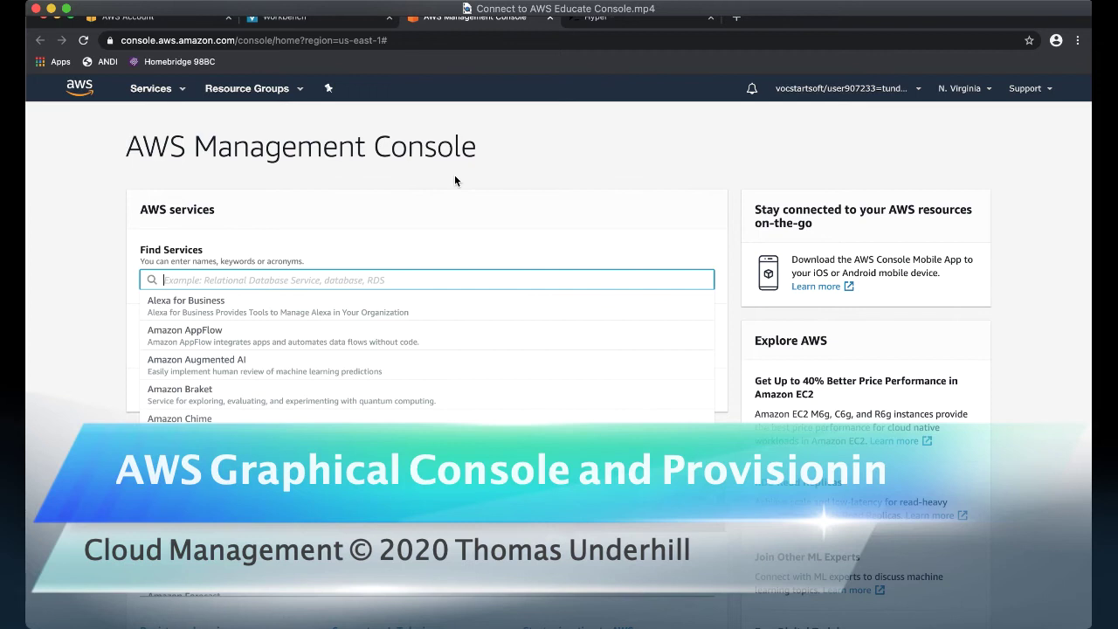
- Find the EC2 service and start the wizard for launching a new instance
text(ec2)
key(Return)
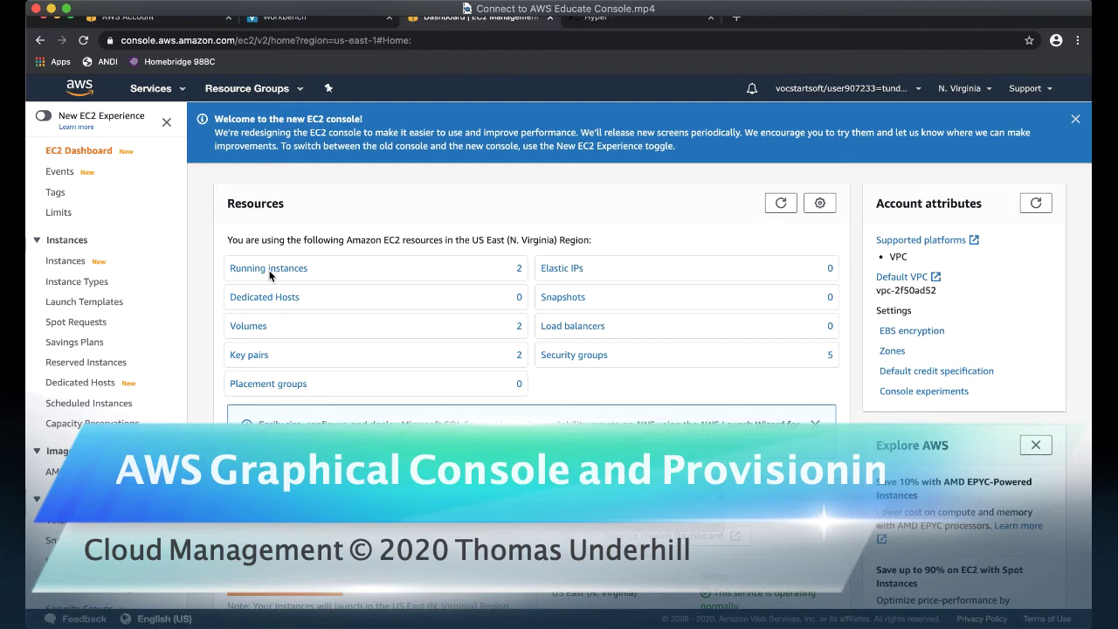
click(253, 599)
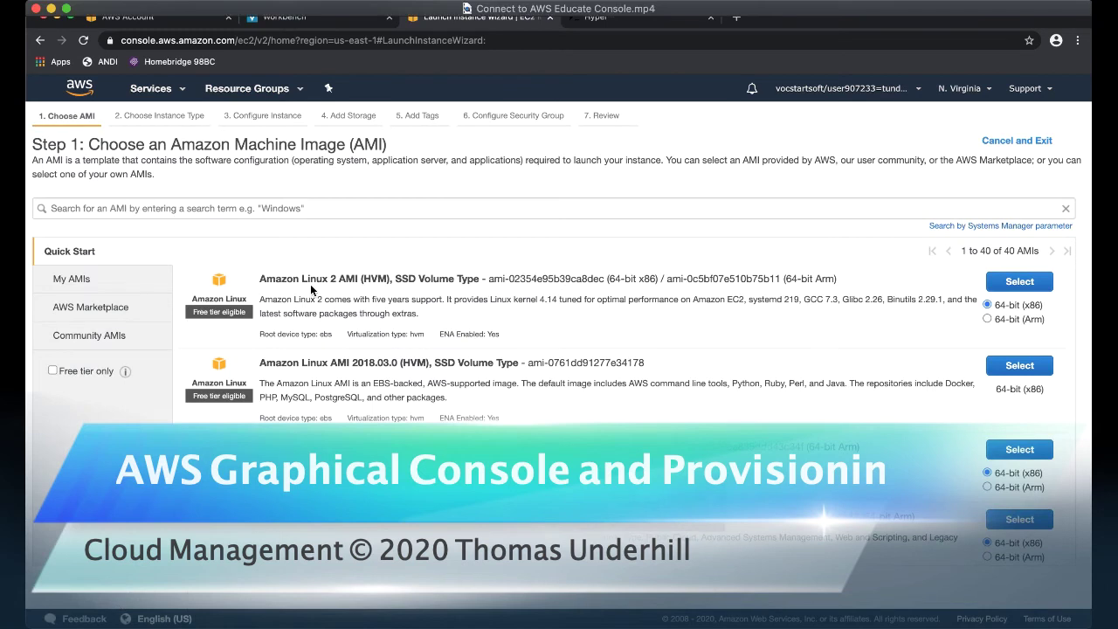
- Choose the Amazon Linux 2 AMI (HVM), SSD Volume Type with a t2.micro instance and review the launch settings
scroll(310, 287, down, 3)
scroll(311, 290, down, 5)
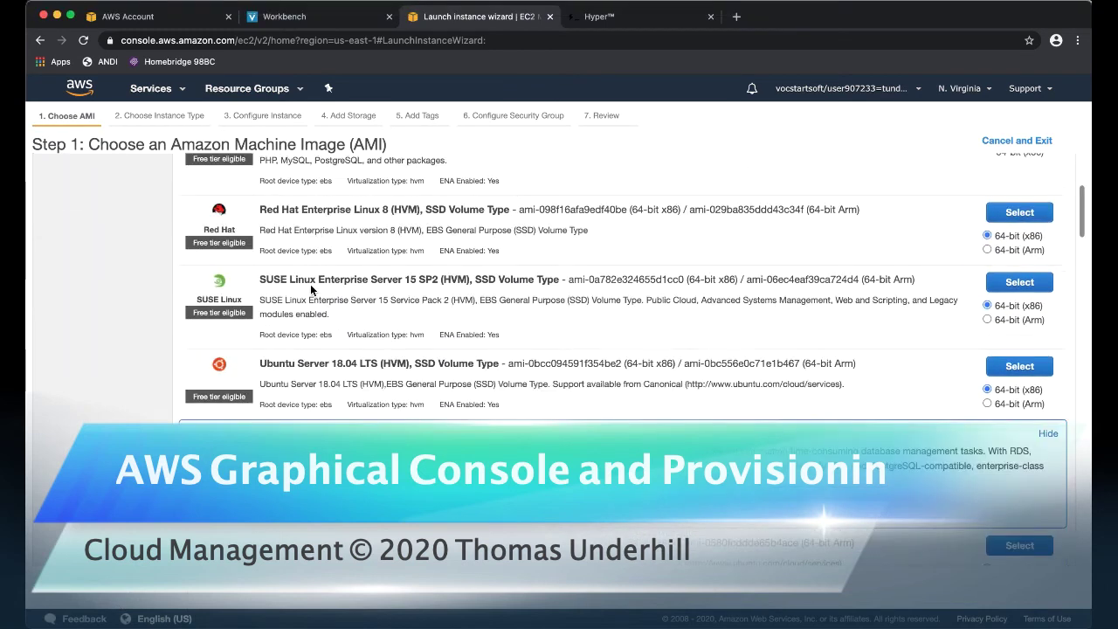
scroll(311, 284, down, 2)
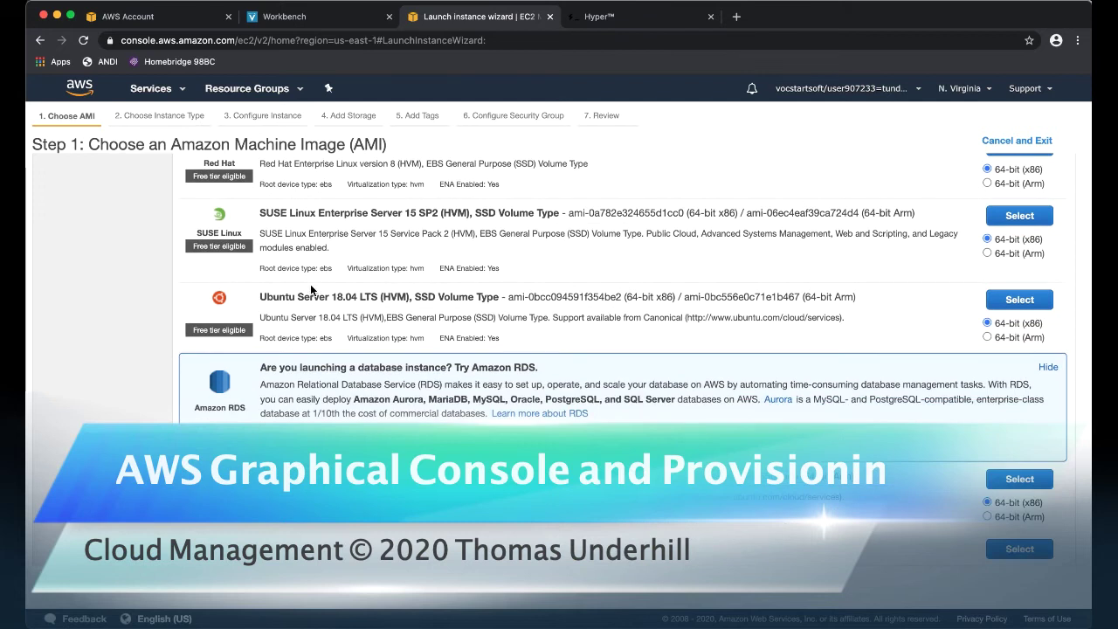
scroll(311, 284, up, 5)
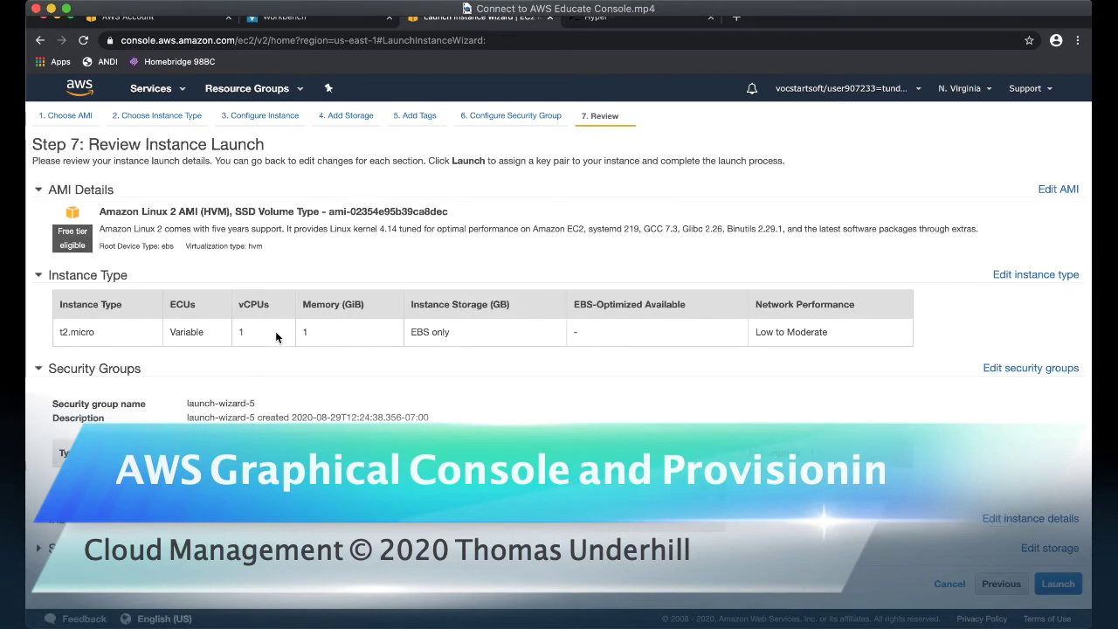
scroll(276, 337, down, 1)
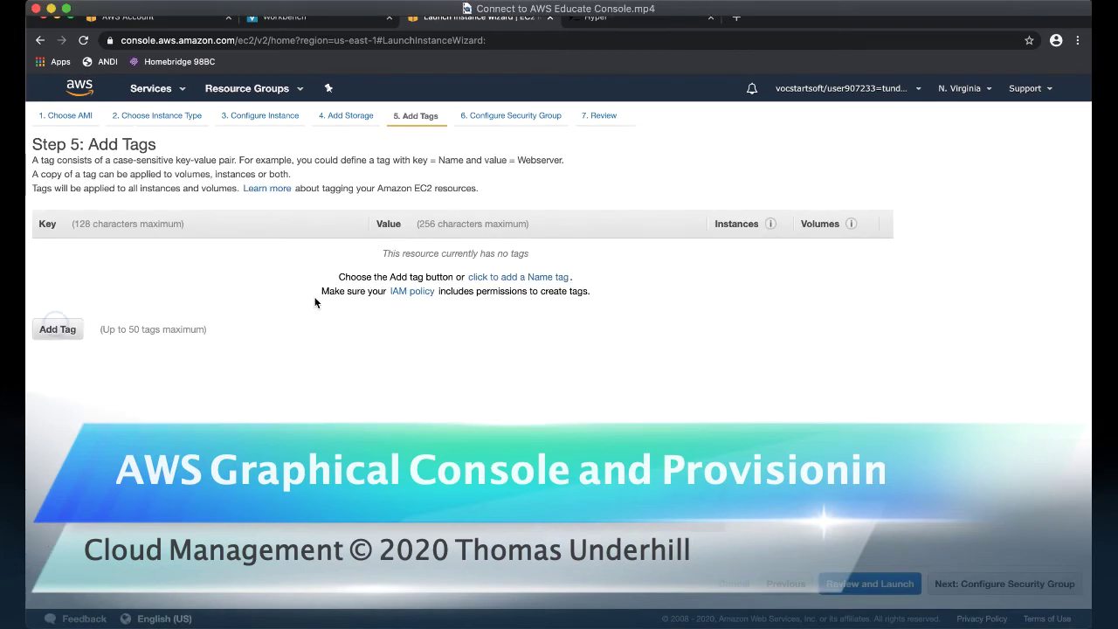
- Add an instance tag with the key environment and the value homework
click(57, 330)
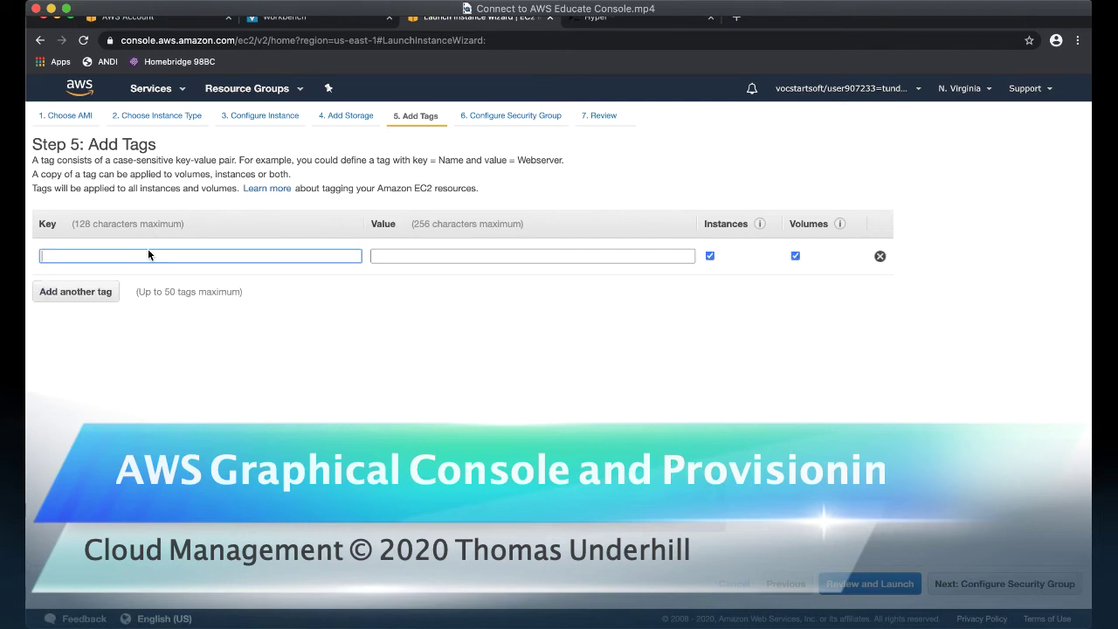
text(environment)
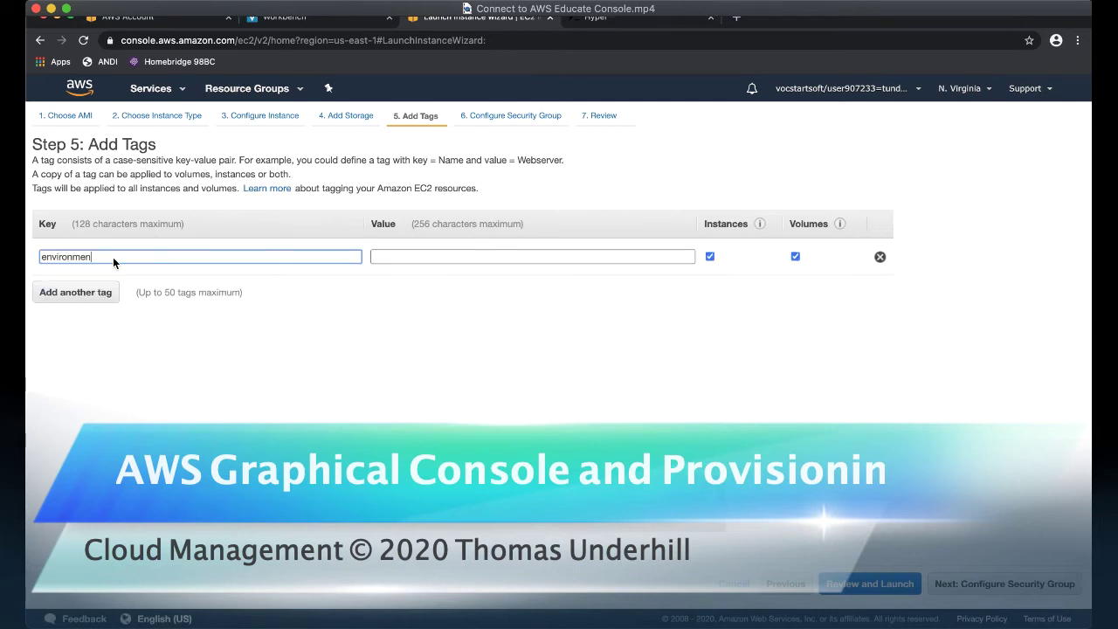
key(Tab)
text(homewor)
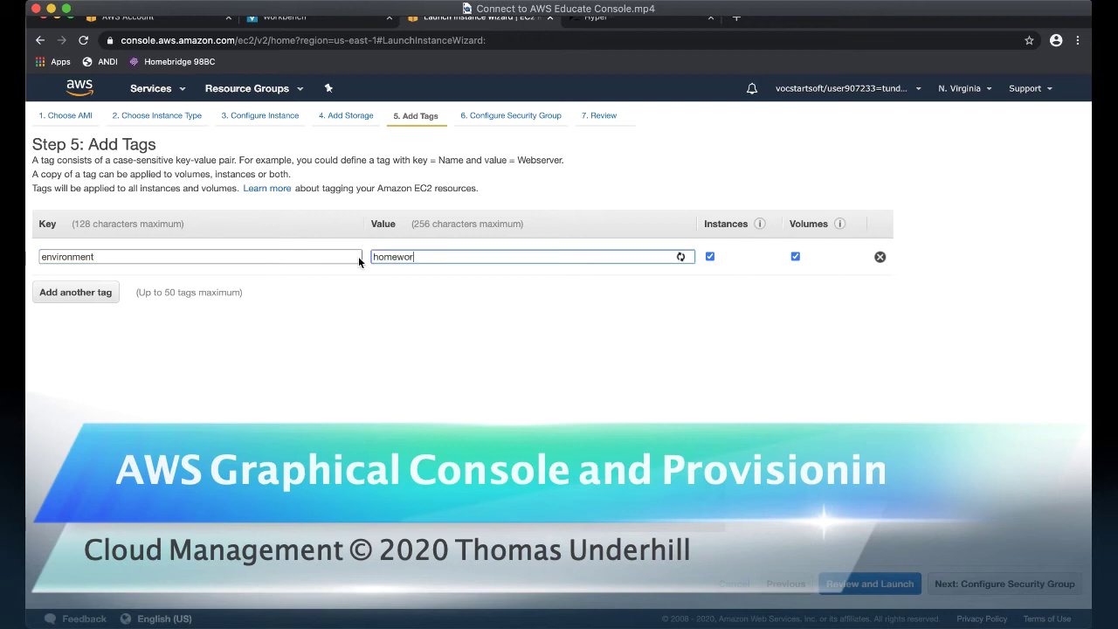
text(k)
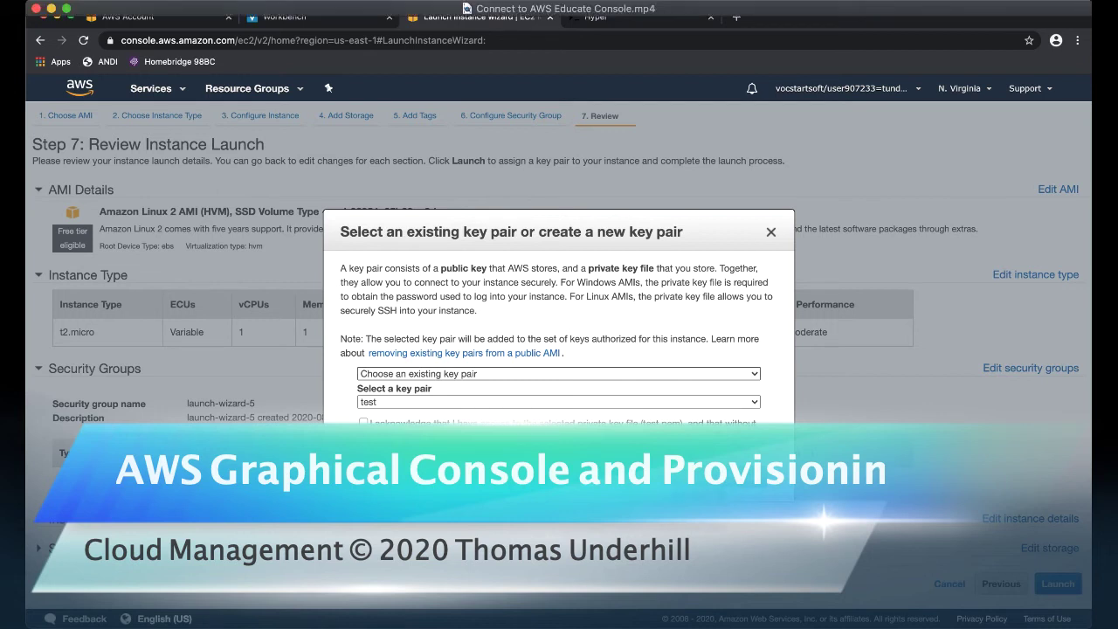
- Create a new key pair named homework for the instance and download it
click(417, 373)
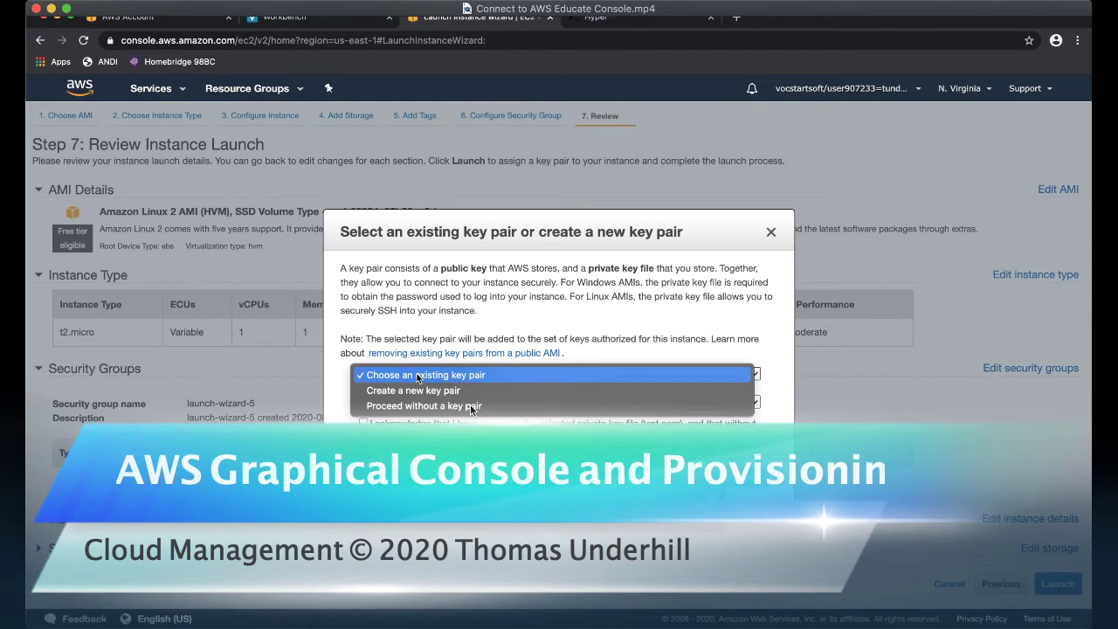
key(Escape)
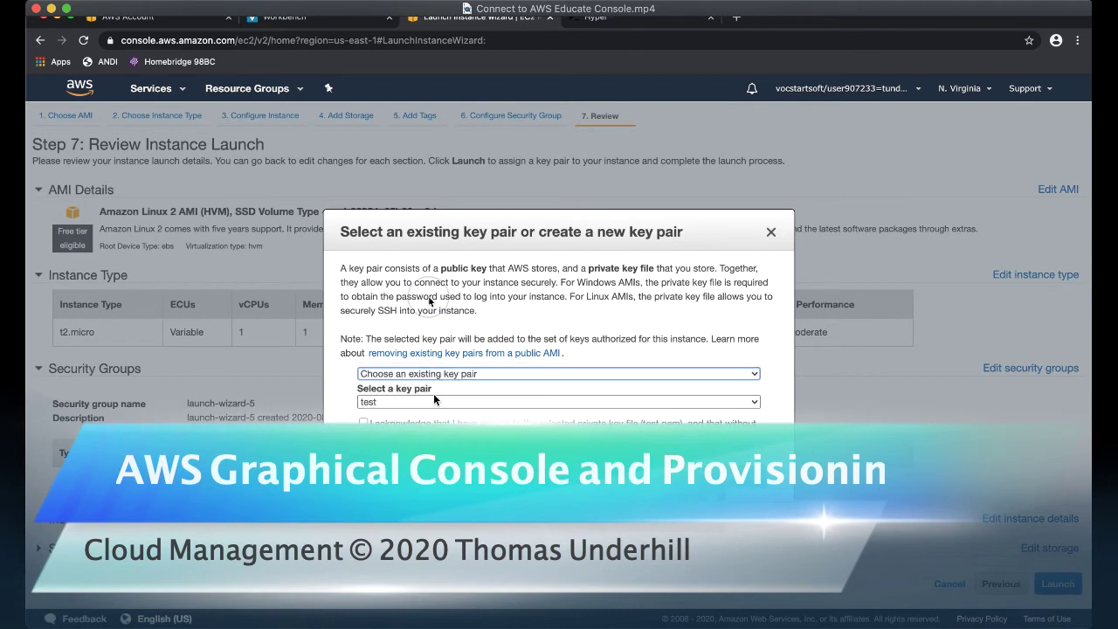
click(402, 374)
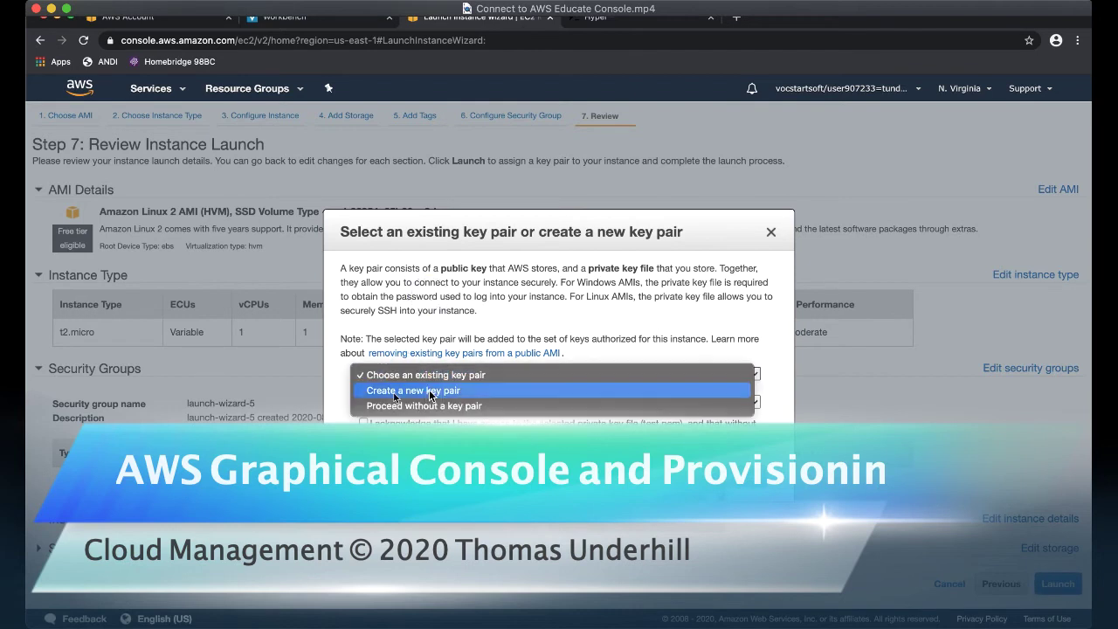
click(429, 392)
click(393, 403)
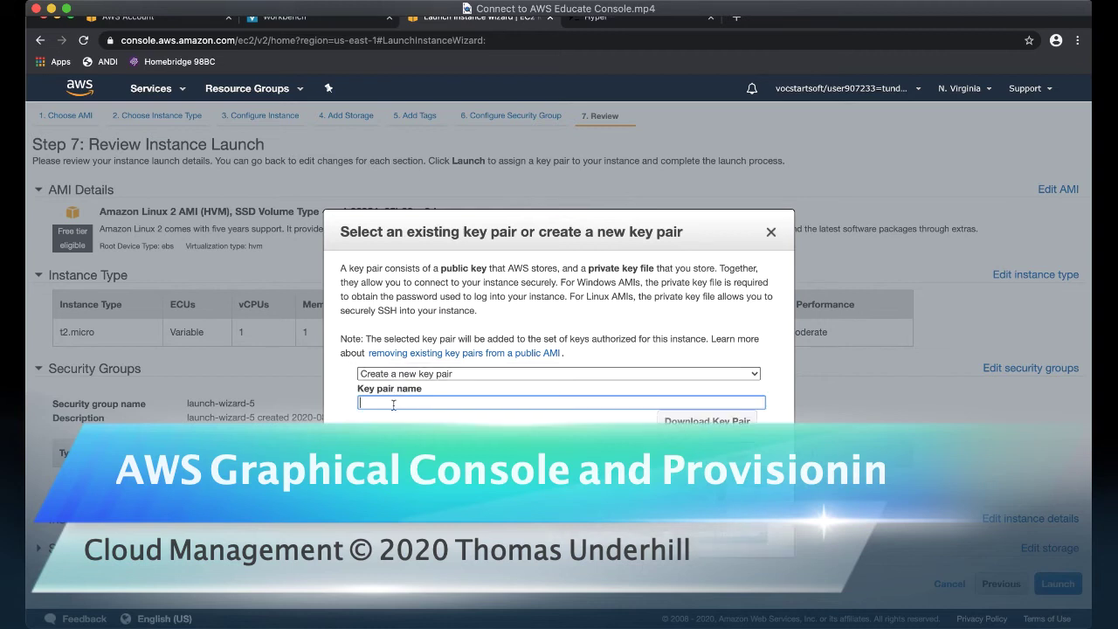
text(homework1)
key(BackSpace)
click(688, 421)
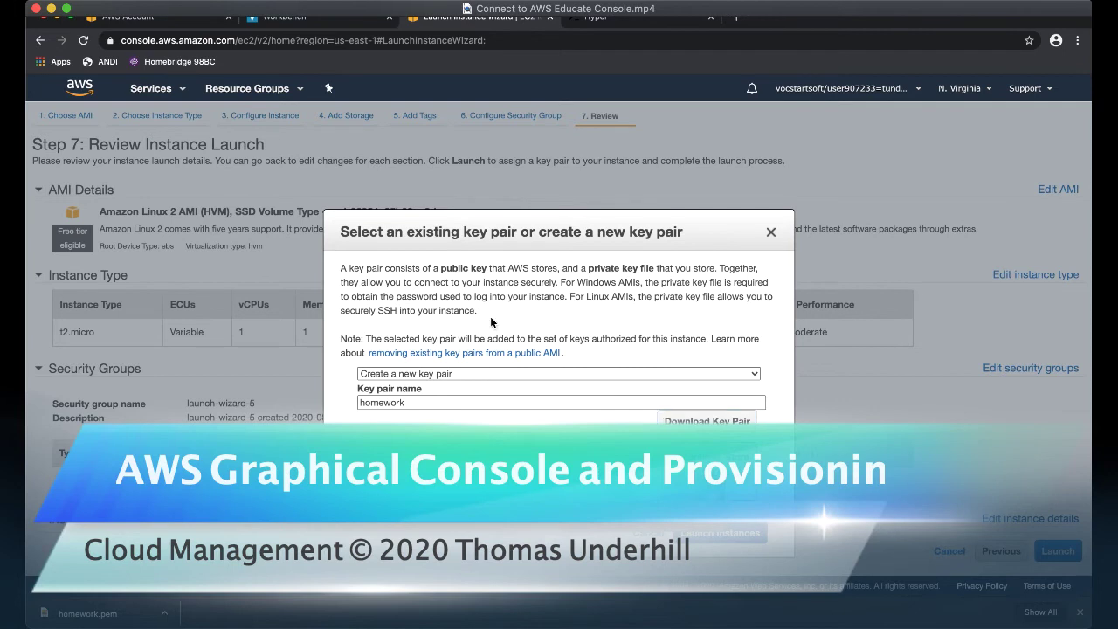
- Launch the instance and examine its state, public IP, security group and key name in the instances list
click(718, 533)
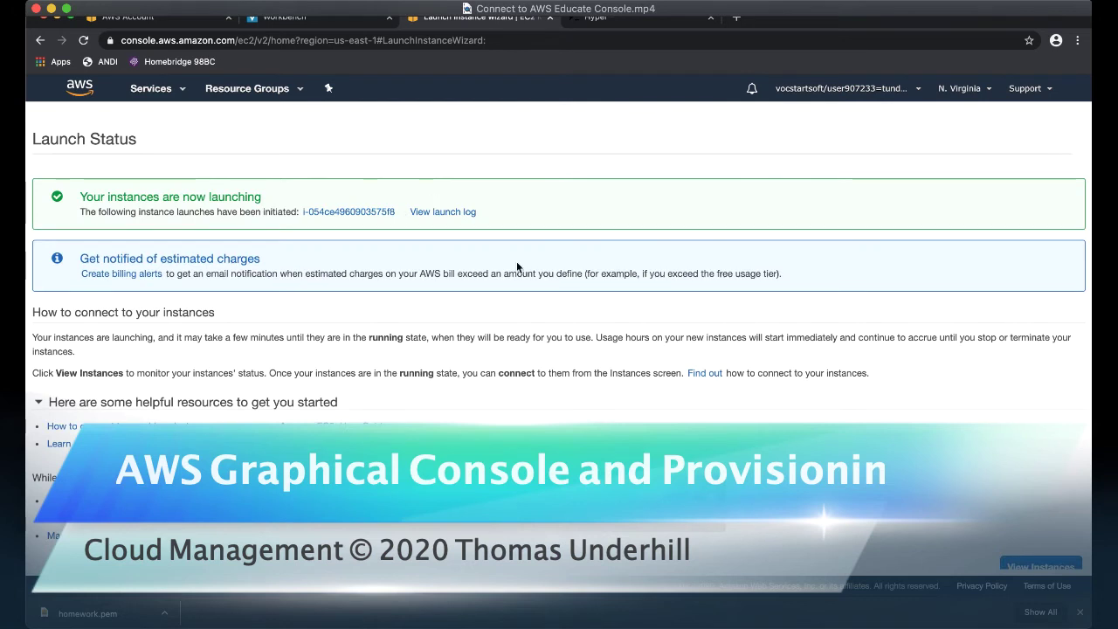
click(1031, 569)
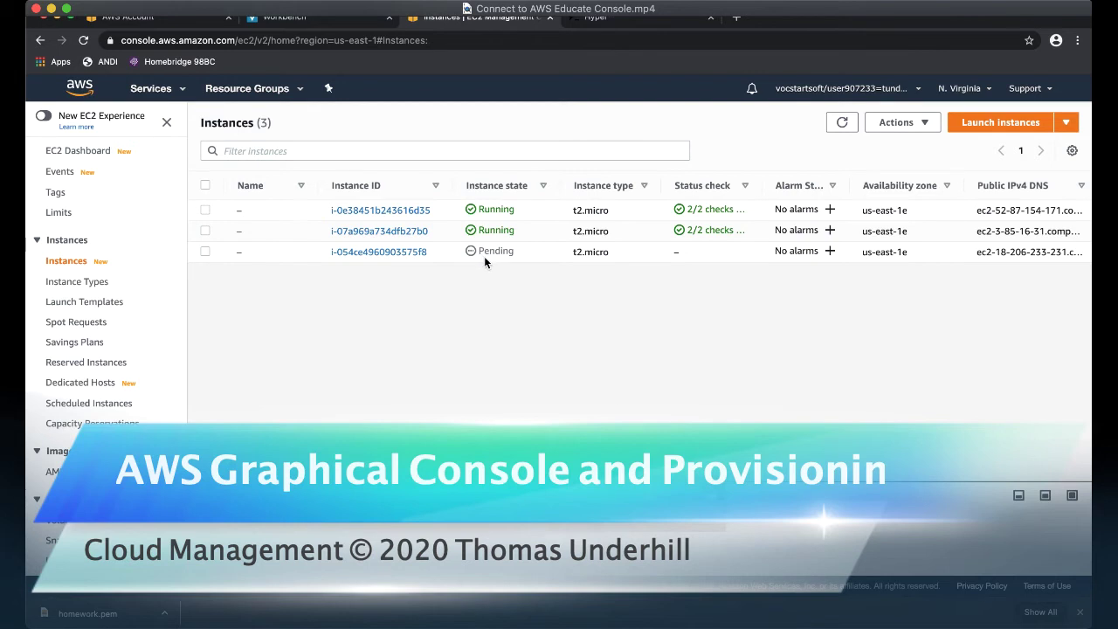
scroll(426, 291, right, 5)
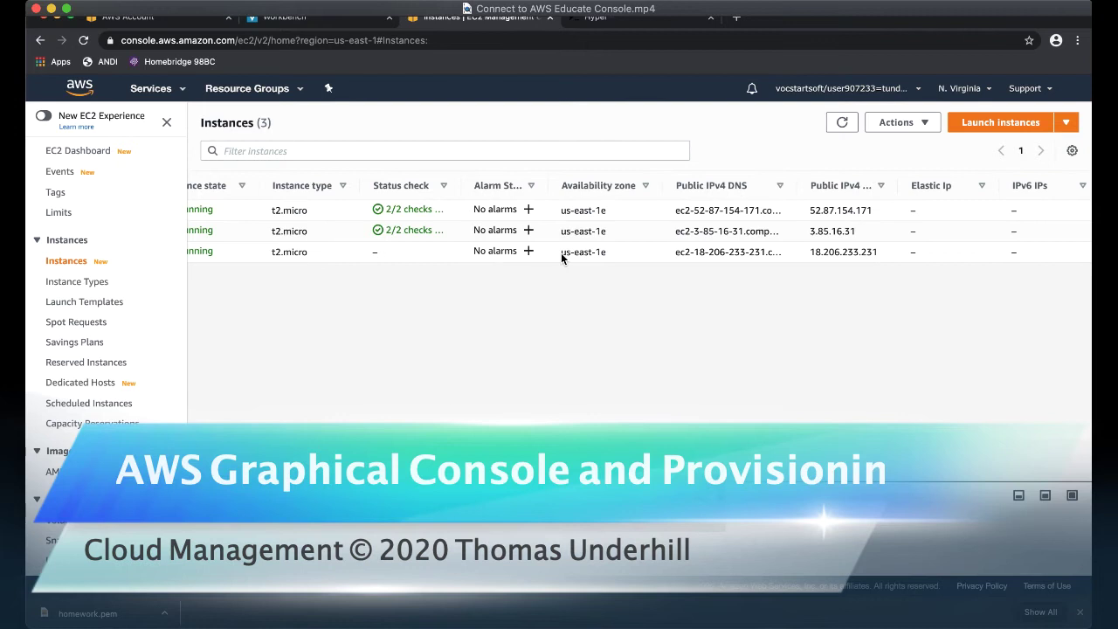
scroll(565, 252, right, 1)
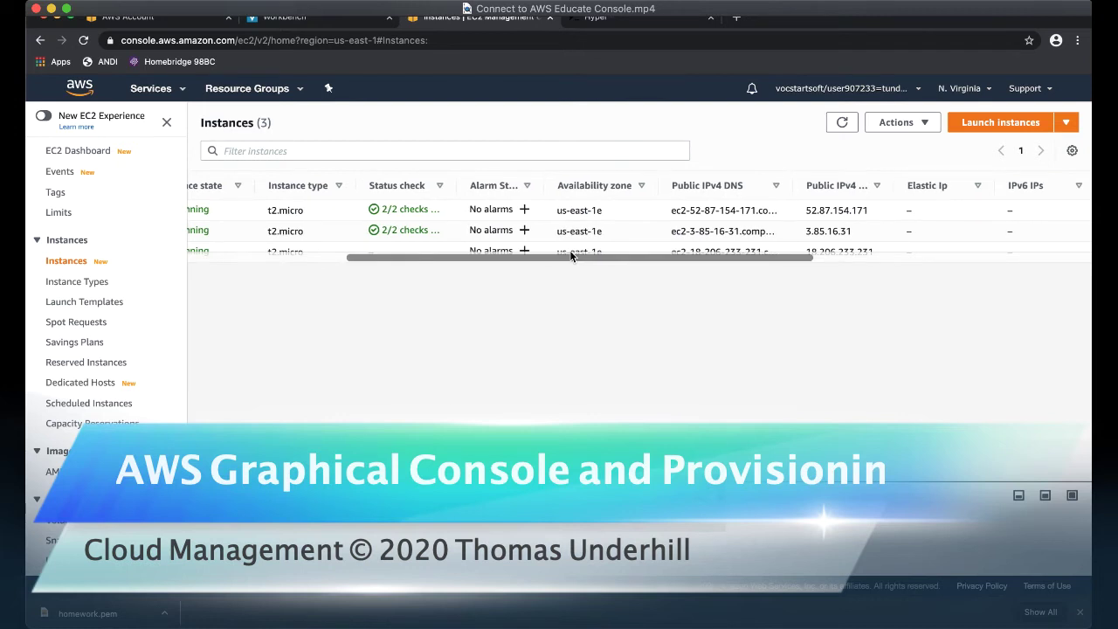
scroll(570, 253, right, 10)
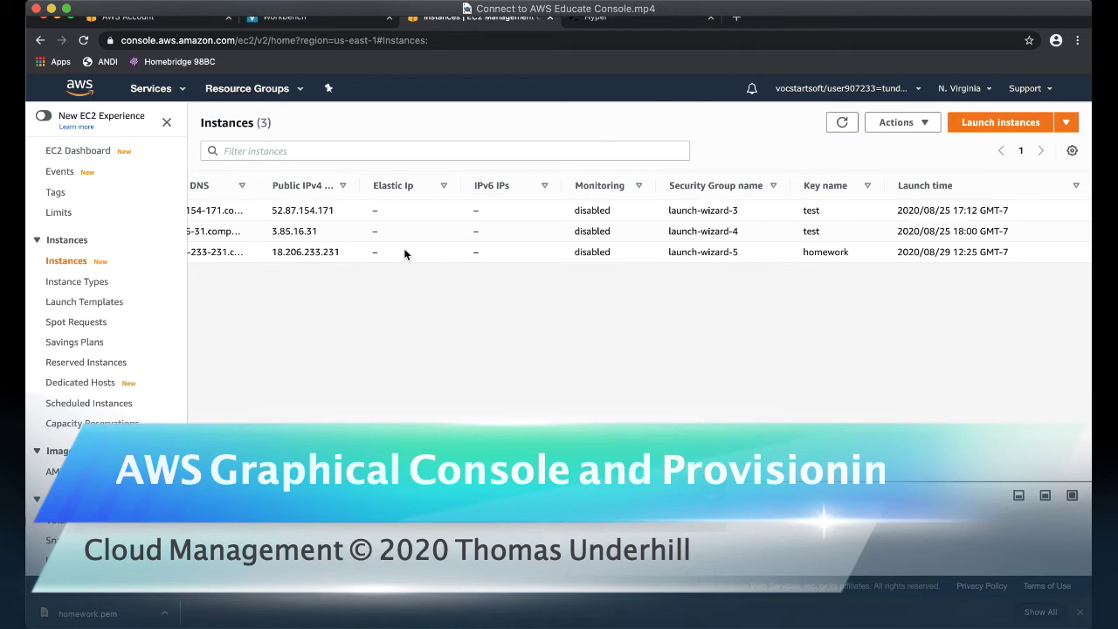
scroll(405, 253, left, 10)
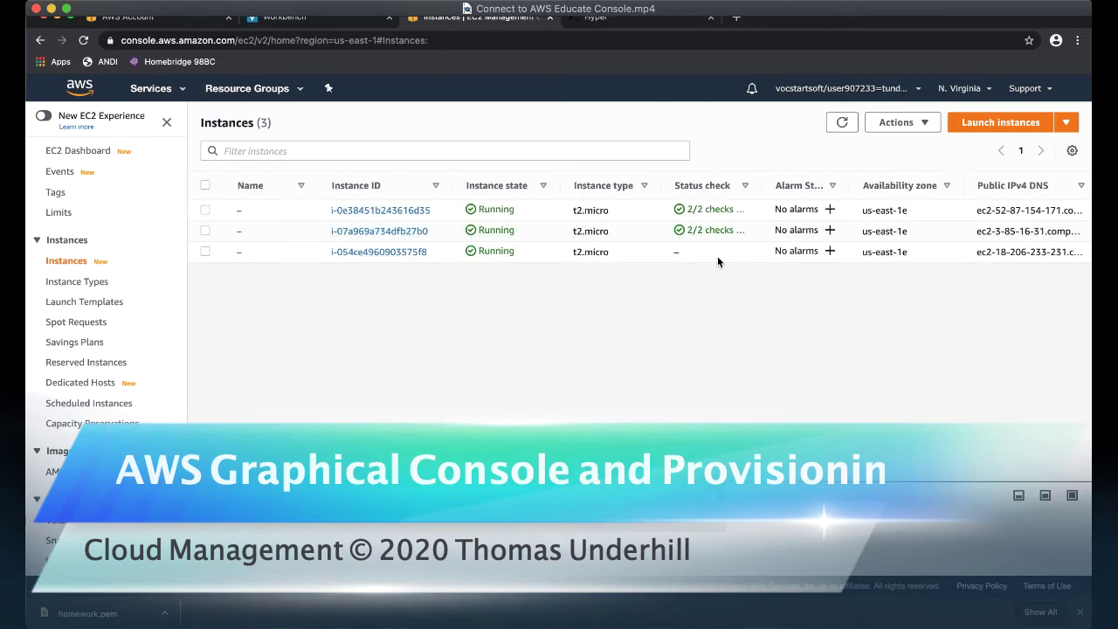
- Open the new instance's SSH client connection instructions and copy the chmod 400 homework.pem command
click(909, 248)
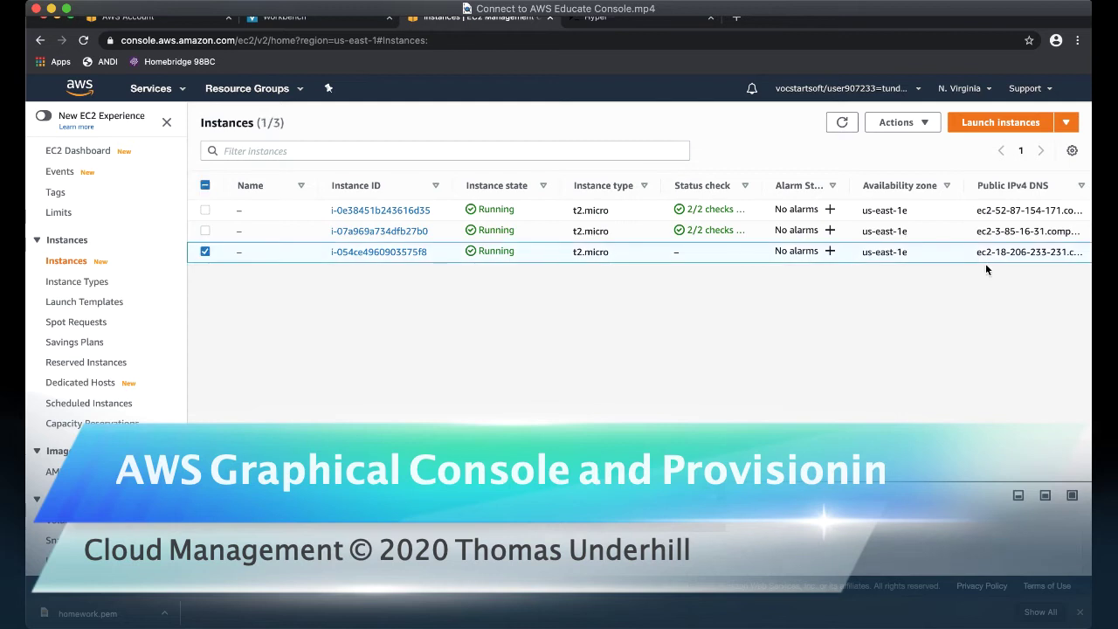
click(902, 122)
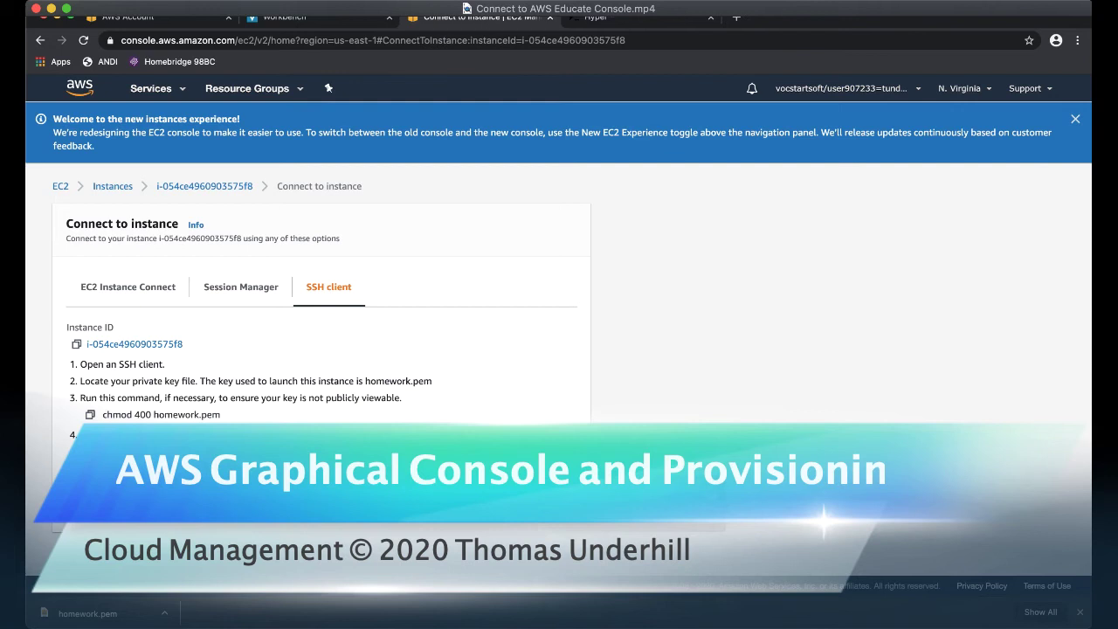
click(90, 414)
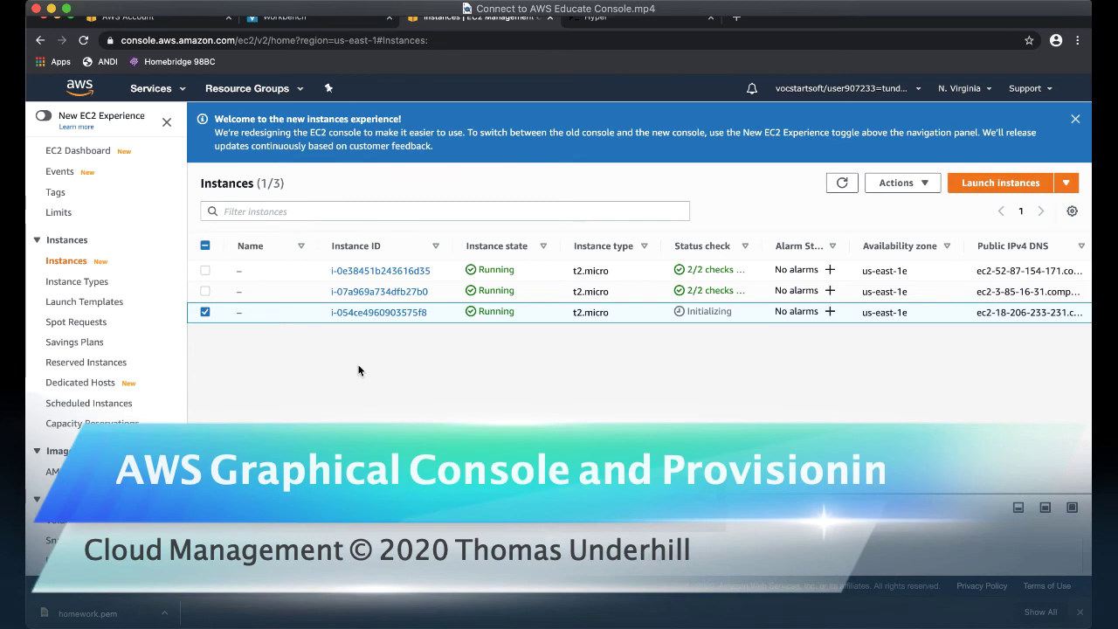
- Select all three running instances in the instances list and stop them, confirming the stop request
click(354, 295)
click(282, 274)
click(903, 182)
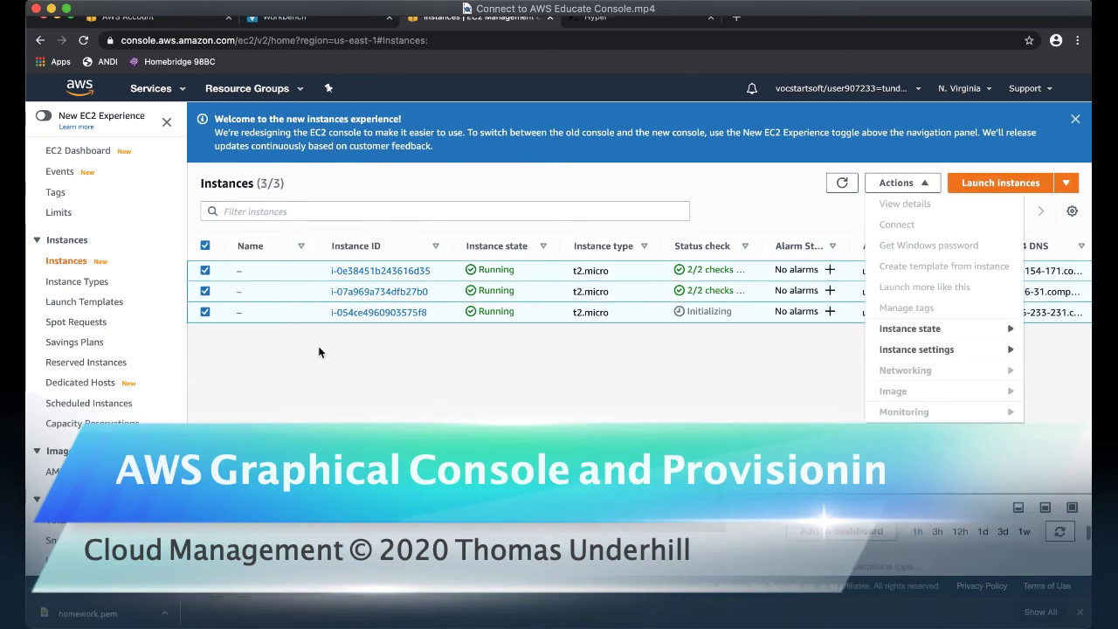
key(Down)
click(905, 332)
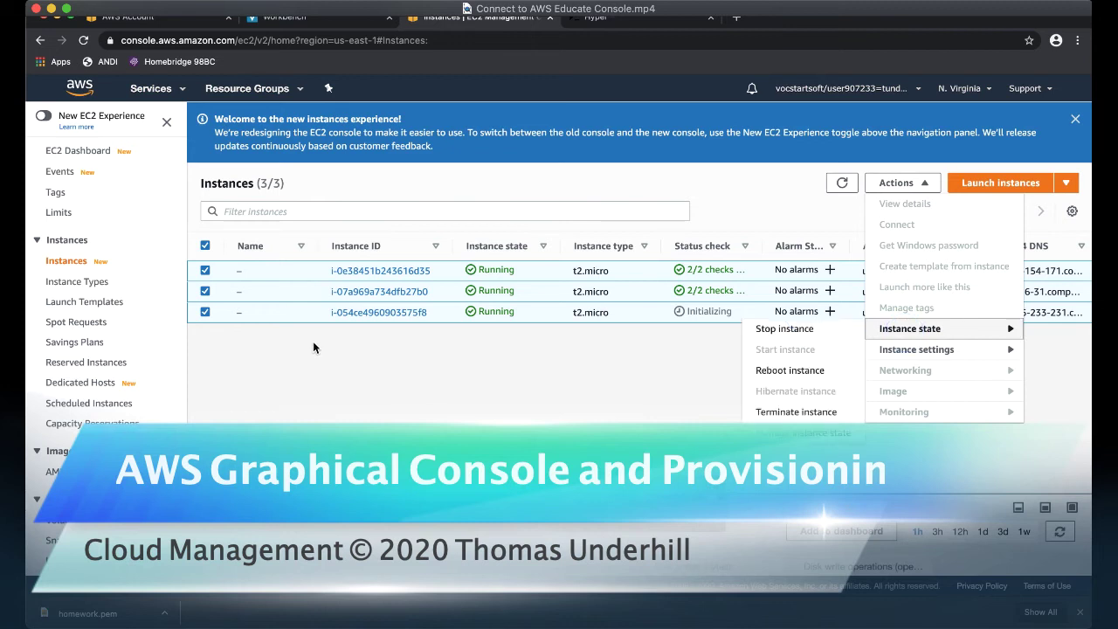
click(768, 332)
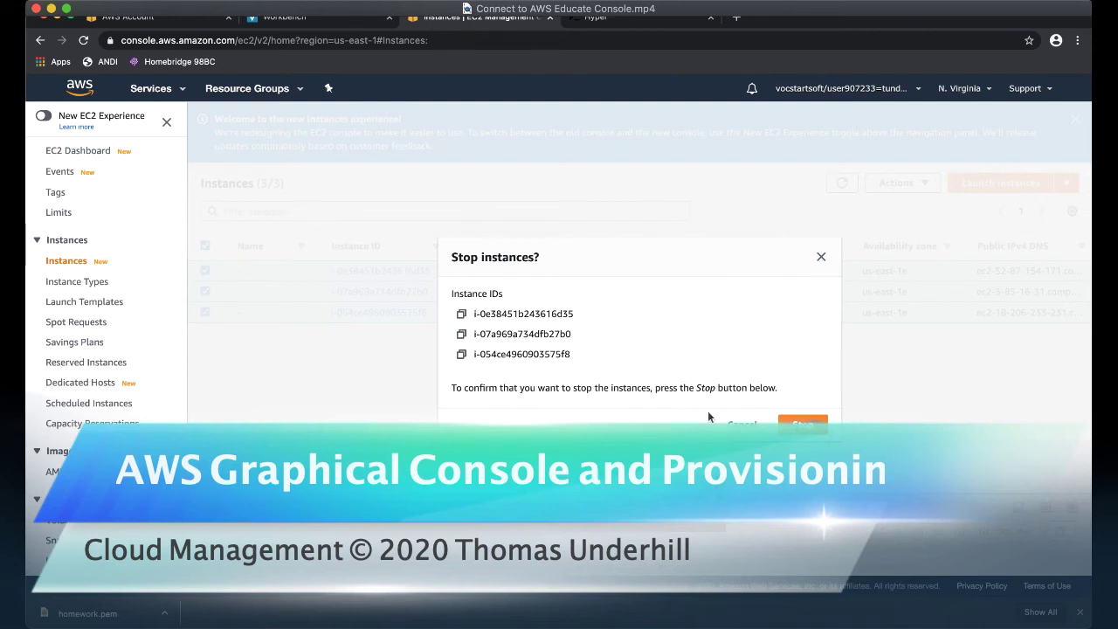
key(Return)
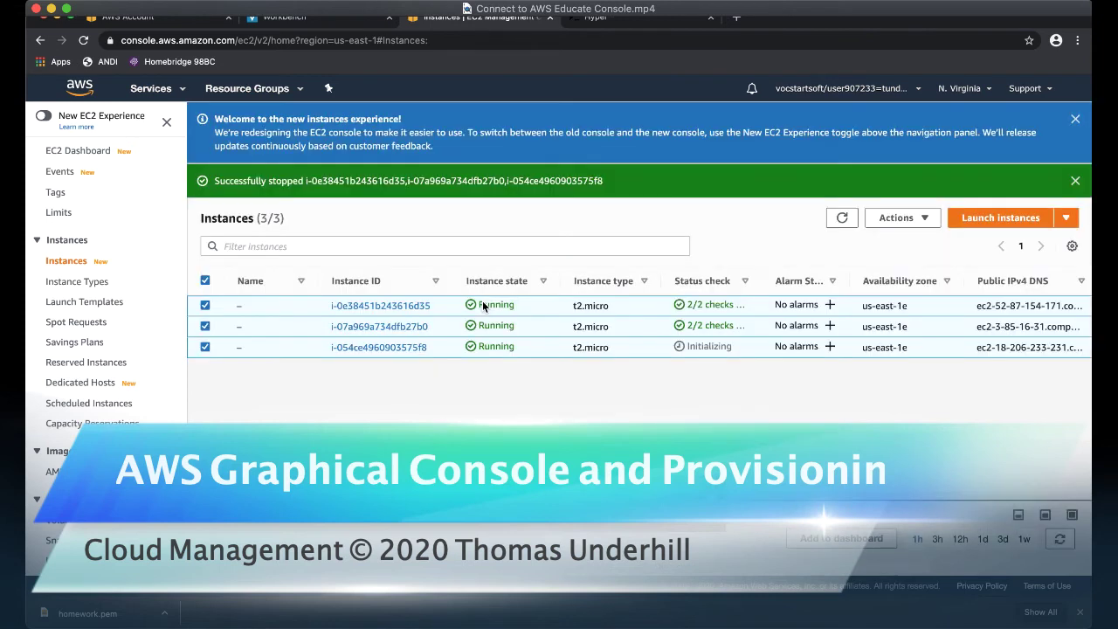
- Examine the instance state options for the selected instances, including Force stop, Start, Reboot and Terminate
key(Return)
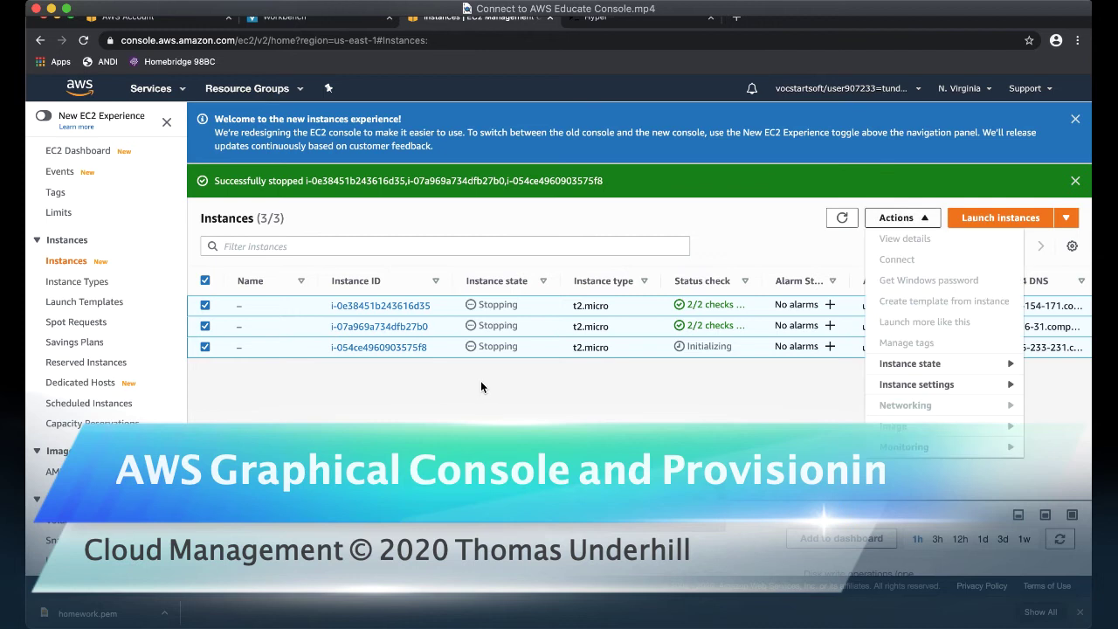
key(Down)
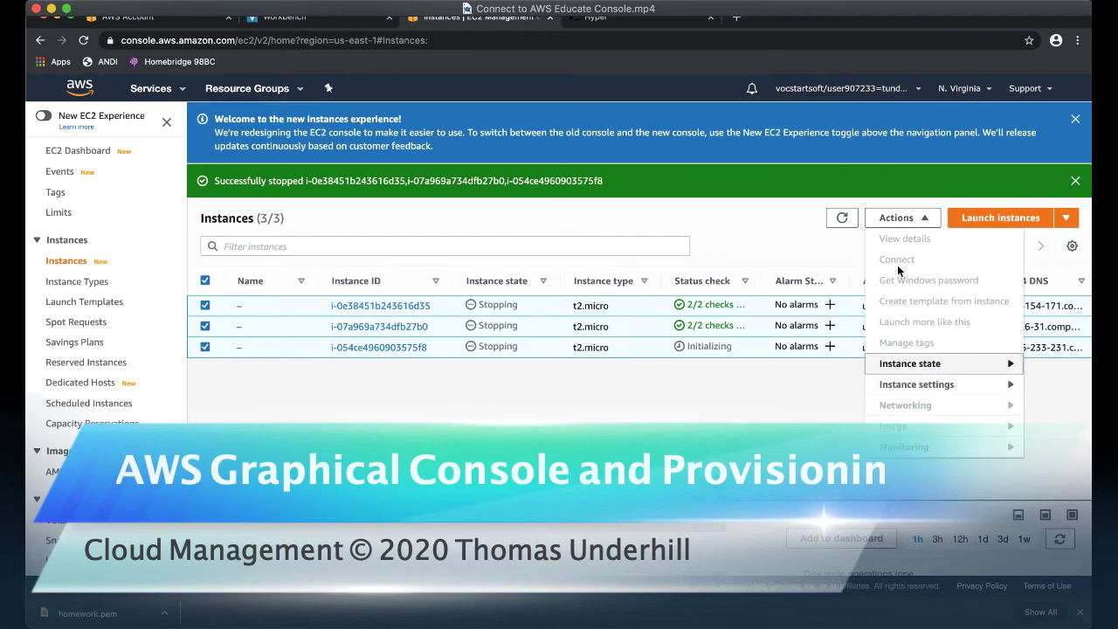
key(Right)
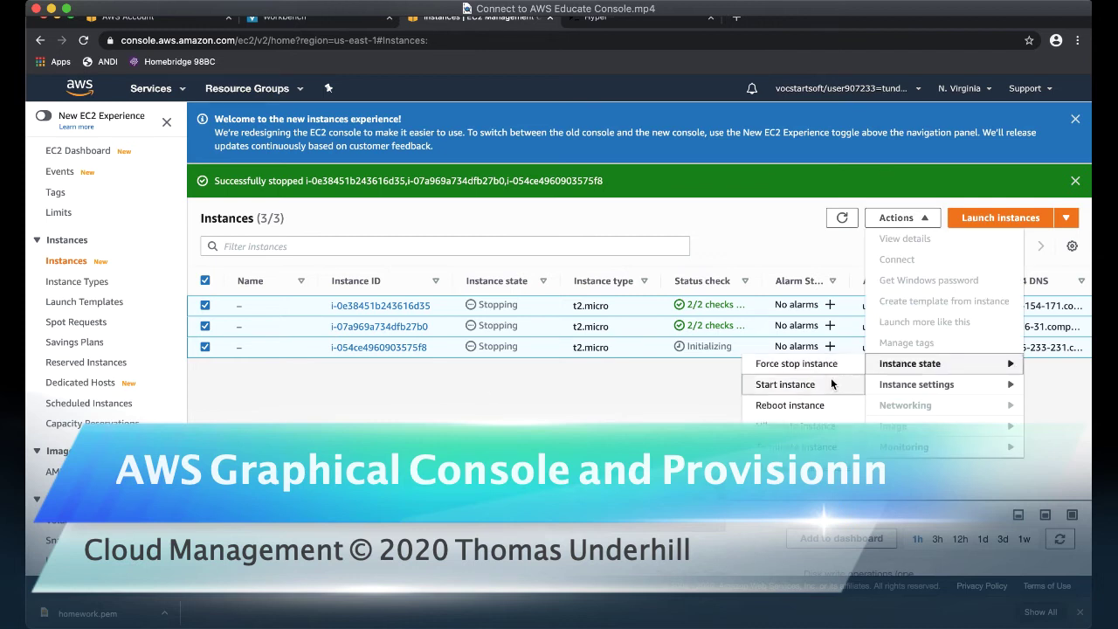
key(Down)
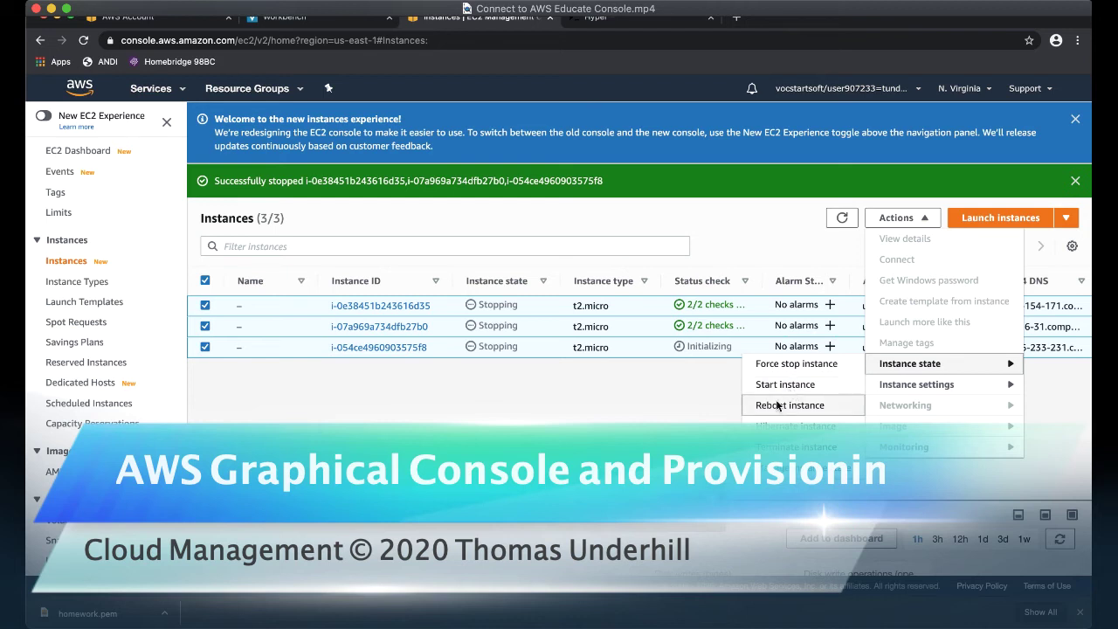
click(776, 405)
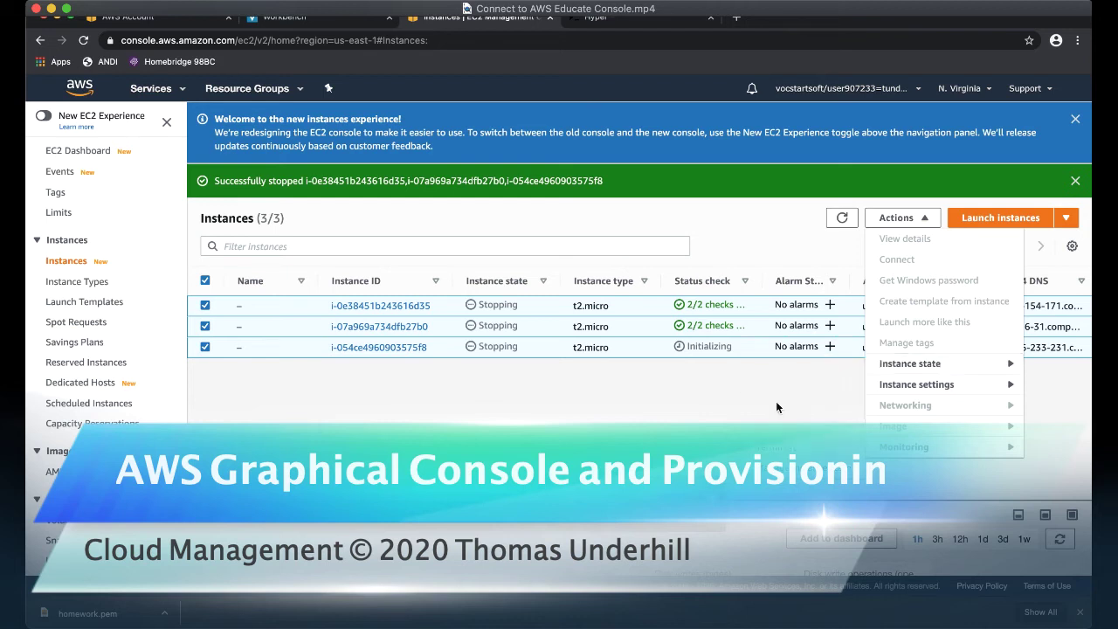
click(776, 401)
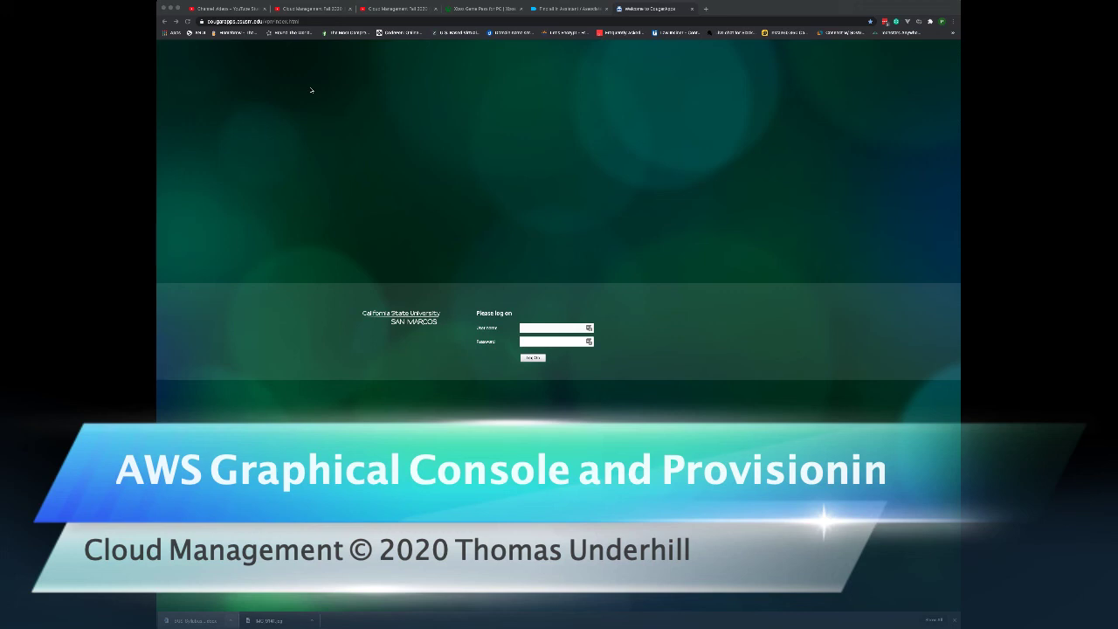
- Log on to the CougarApps site by filling the username and password from the first saved LastPass entry
key(super+Tab)
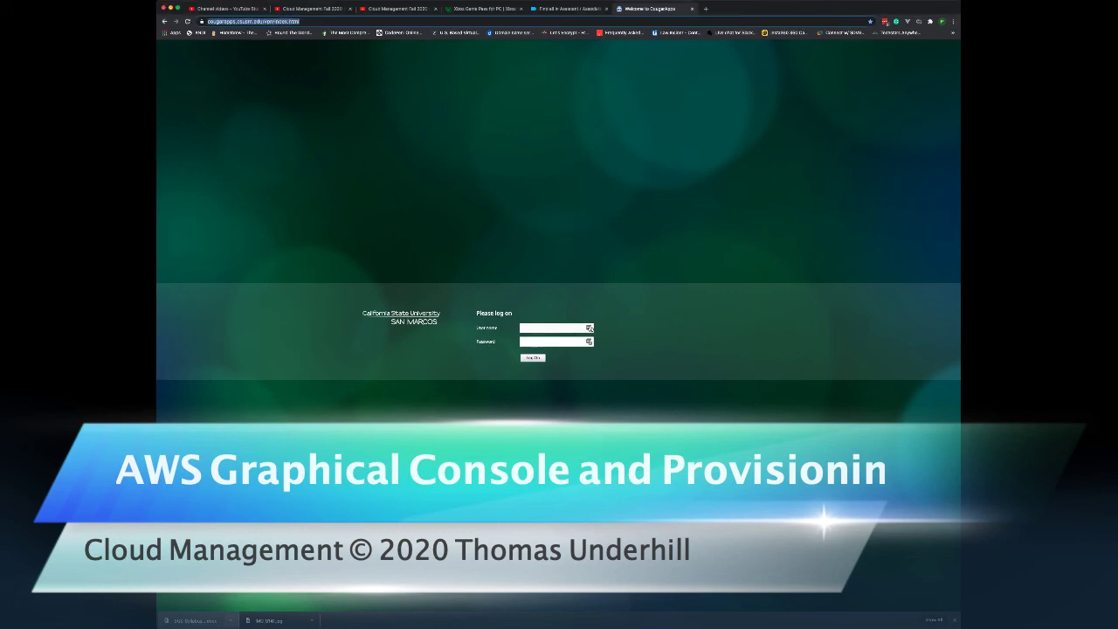
click(581, 328)
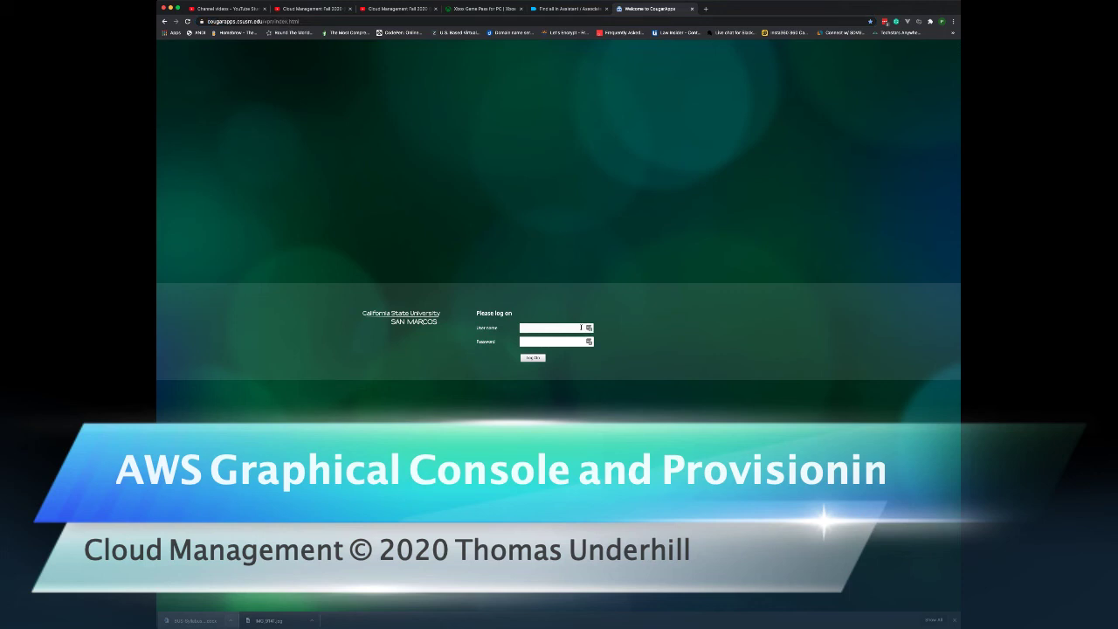
click(581, 327)
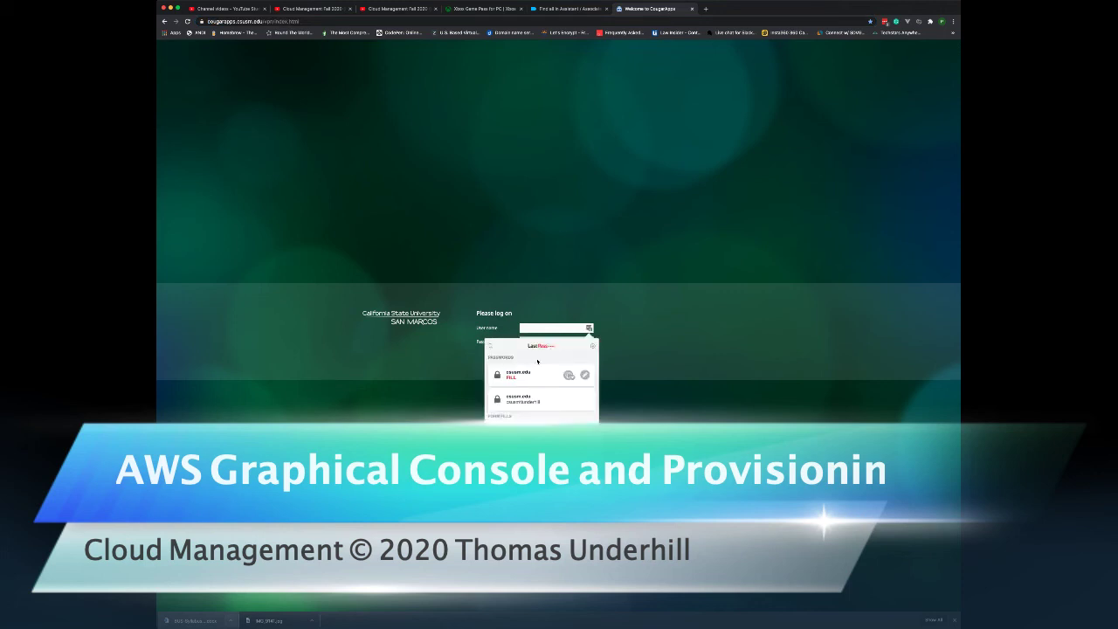
click(523, 374)
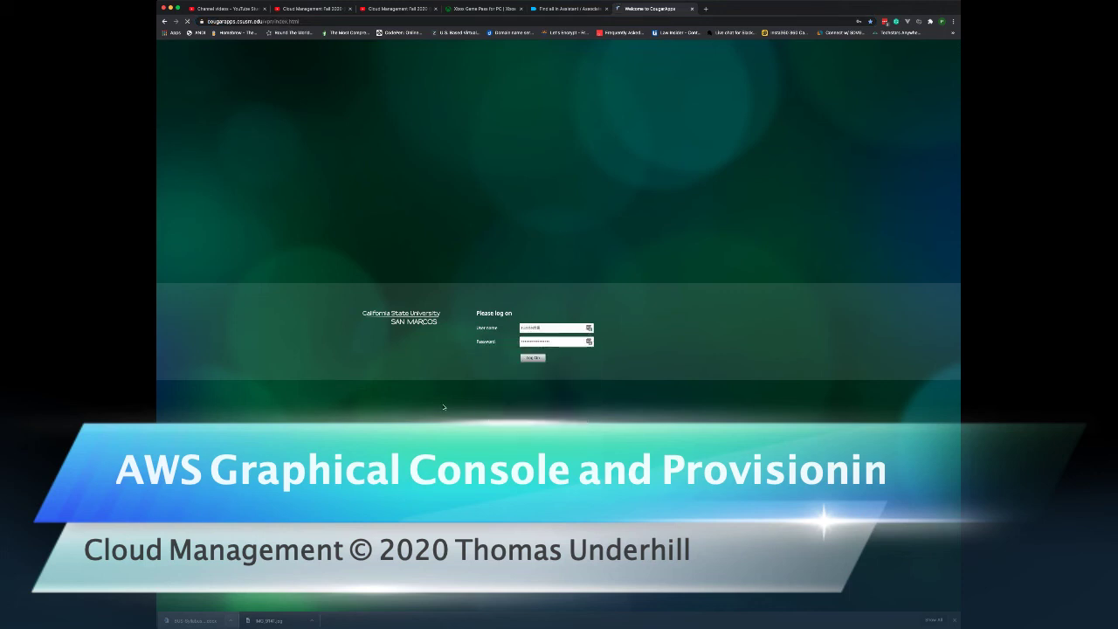